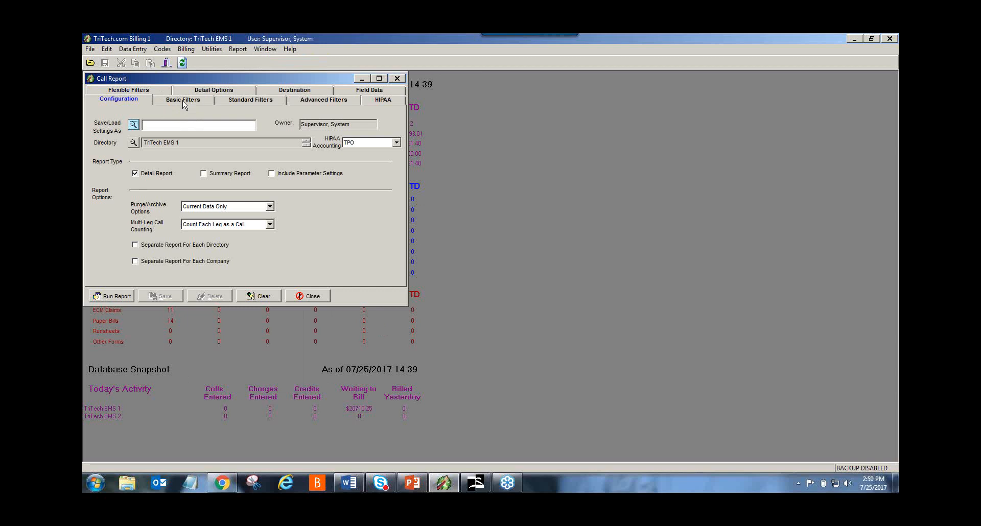
# - Set the first code field filter to Drop Off Location and include only LAKE AREA FAMILY HEALTH CENTER
pyautogui.click(183, 101)
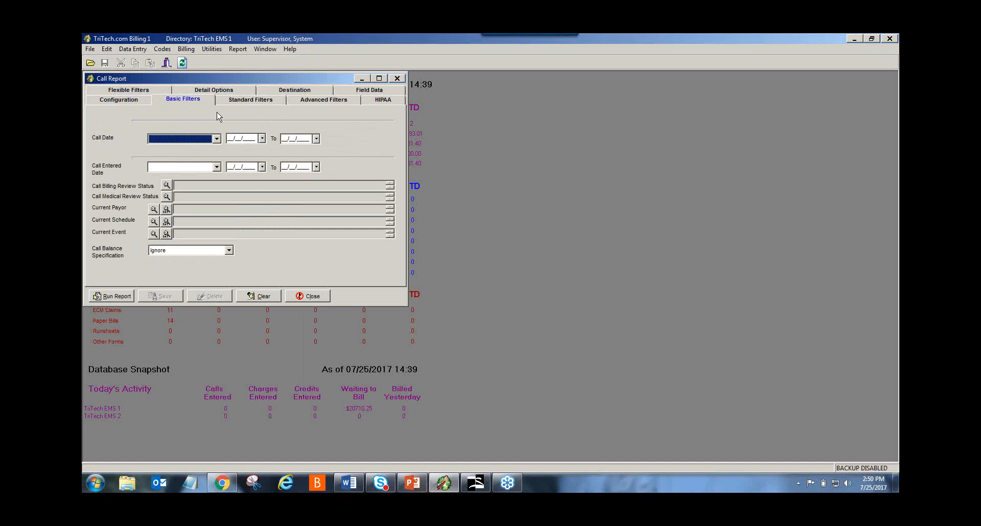
pyautogui.click(137, 93)
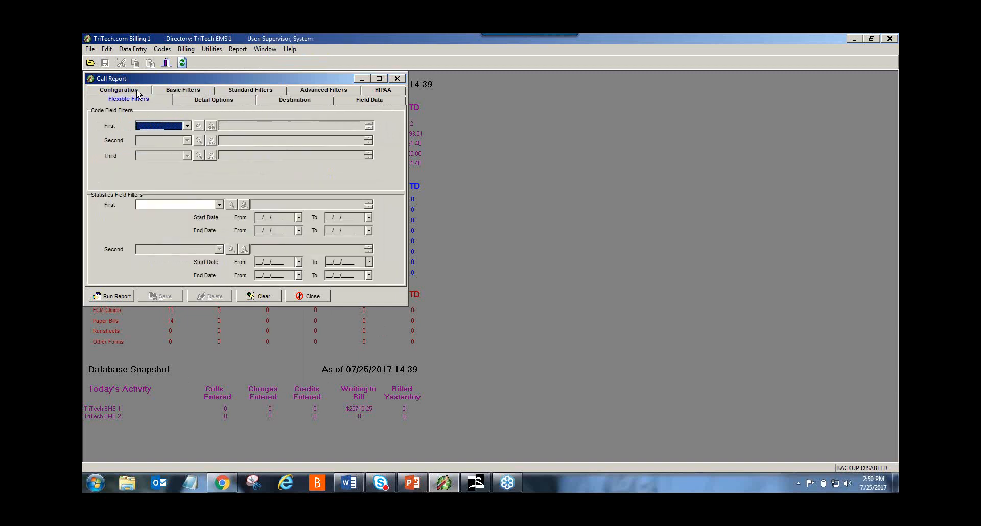
pyautogui.click(187, 126)
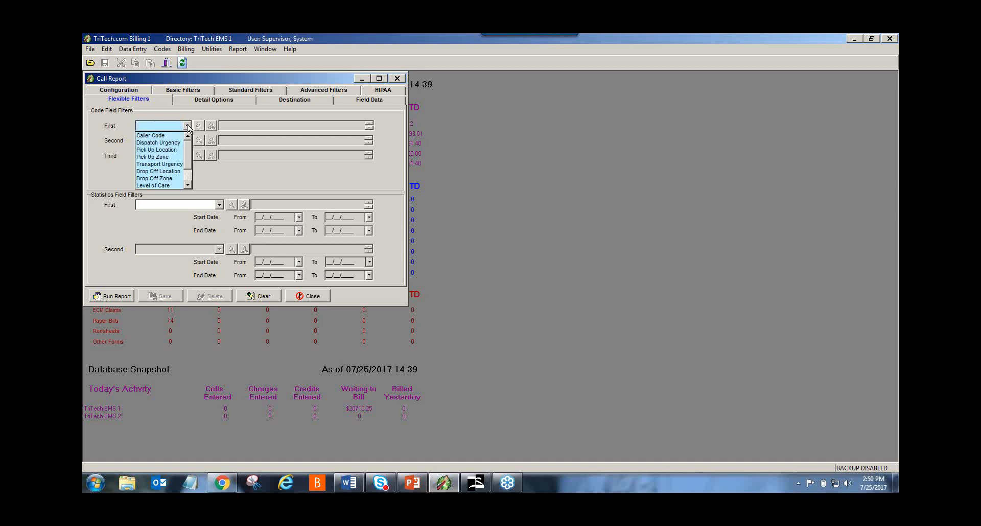
pyautogui.click(169, 171)
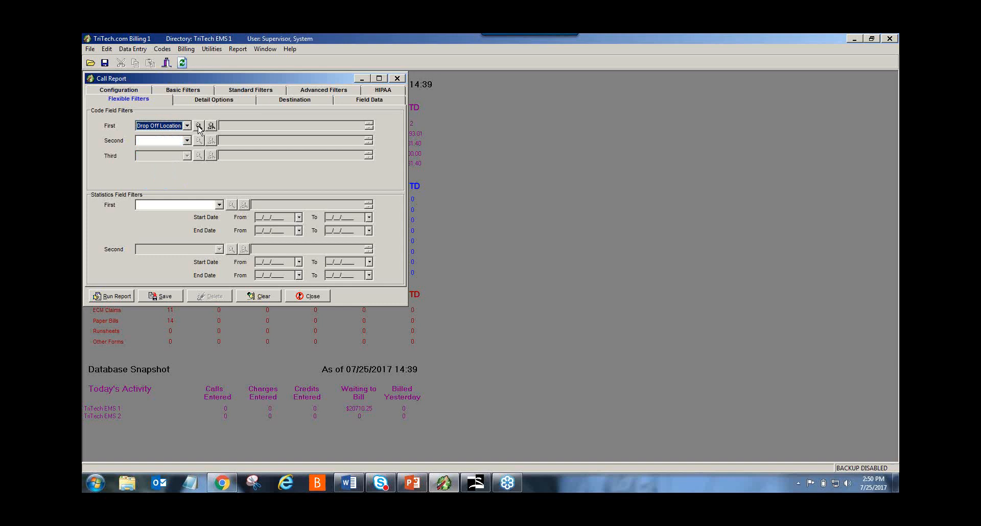
pyautogui.click(199, 127)
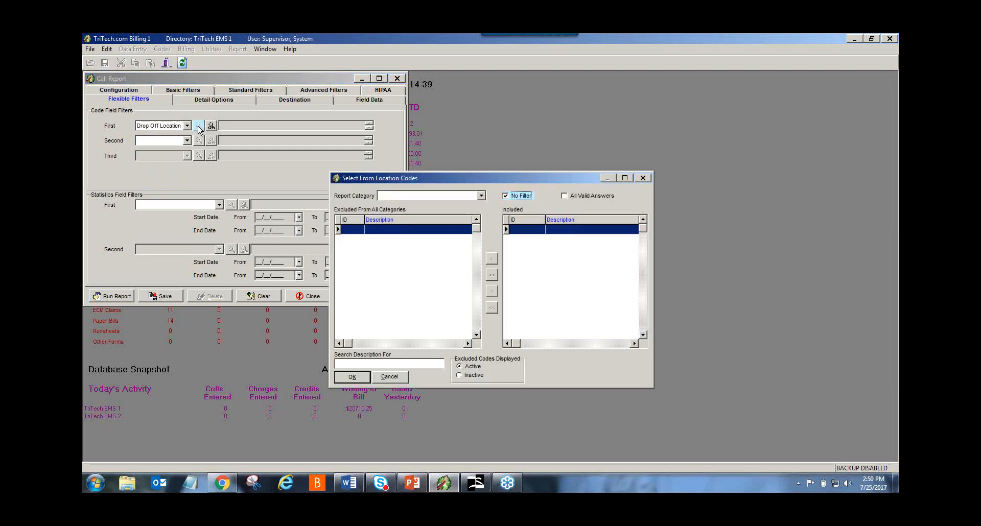
pyautogui.click(506, 196)
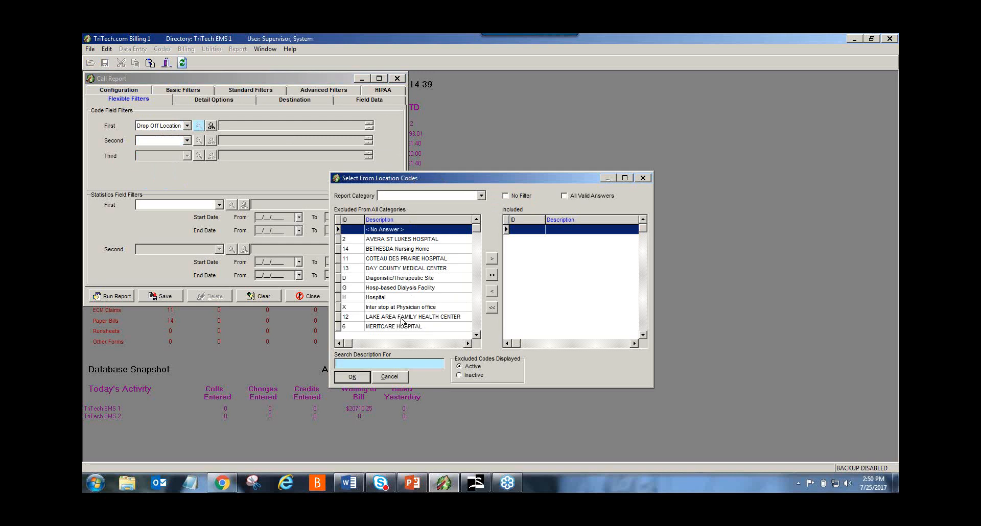
pyautogui.click(411, 317)
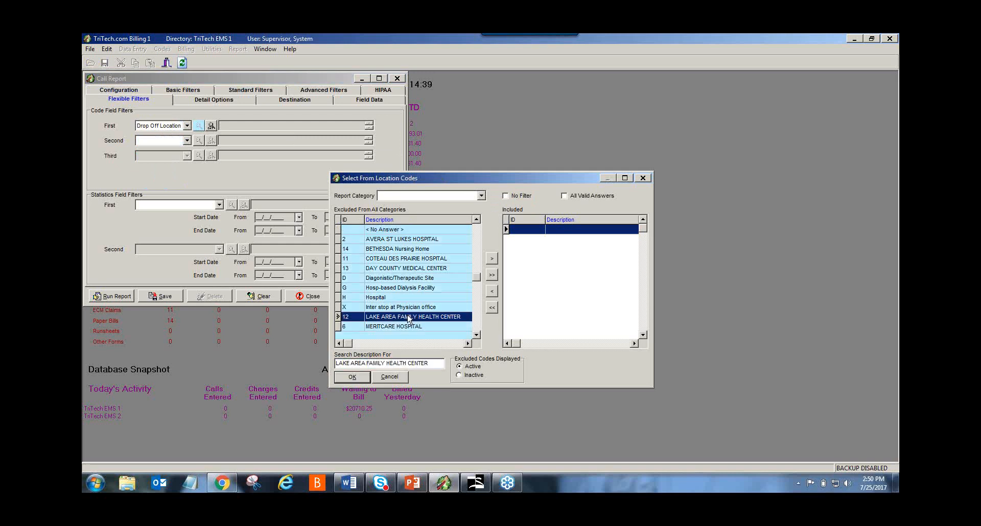
pyautogui.click(492, 258)
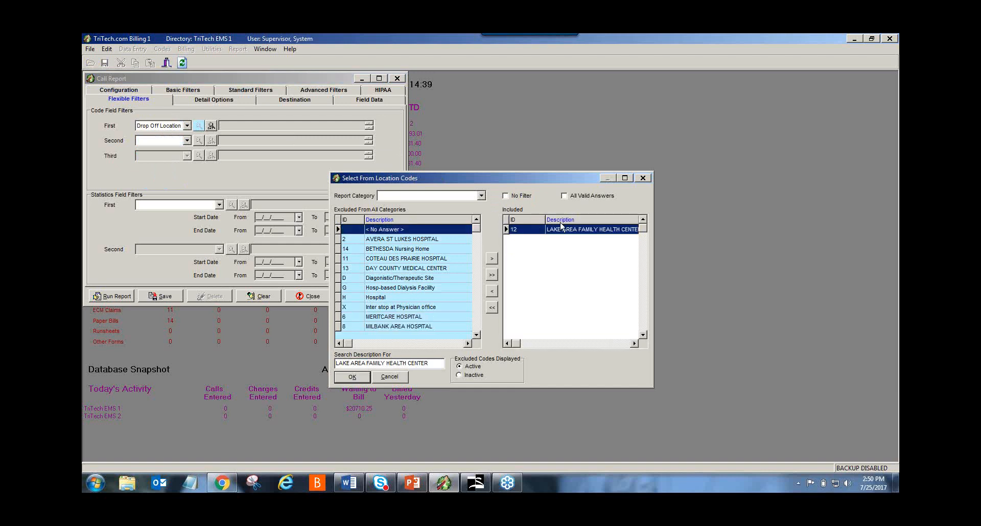
pyautogui.click(352, 377)
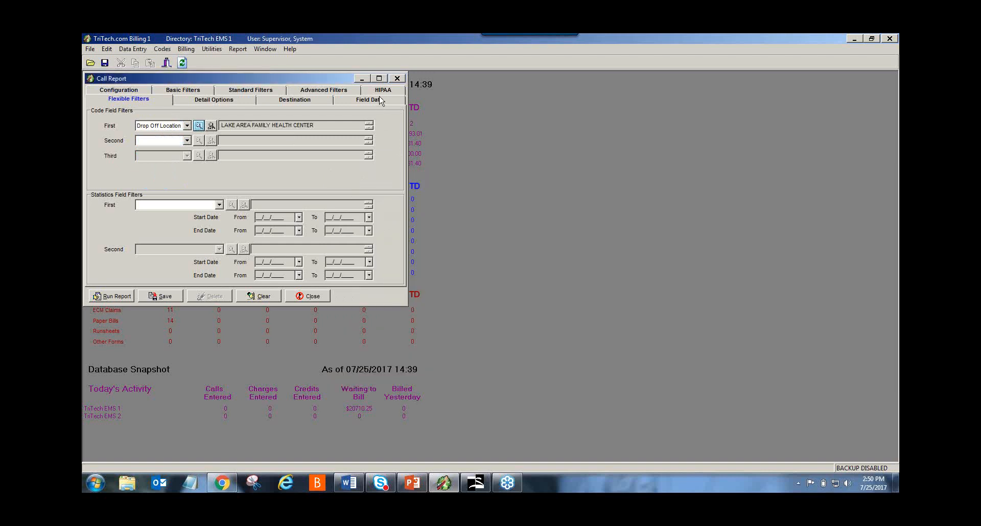
# - Enter TPO as the HIPAA reason for the report and Office Use as the recipient, and preview the call report
pyautogui.click(391, 92)
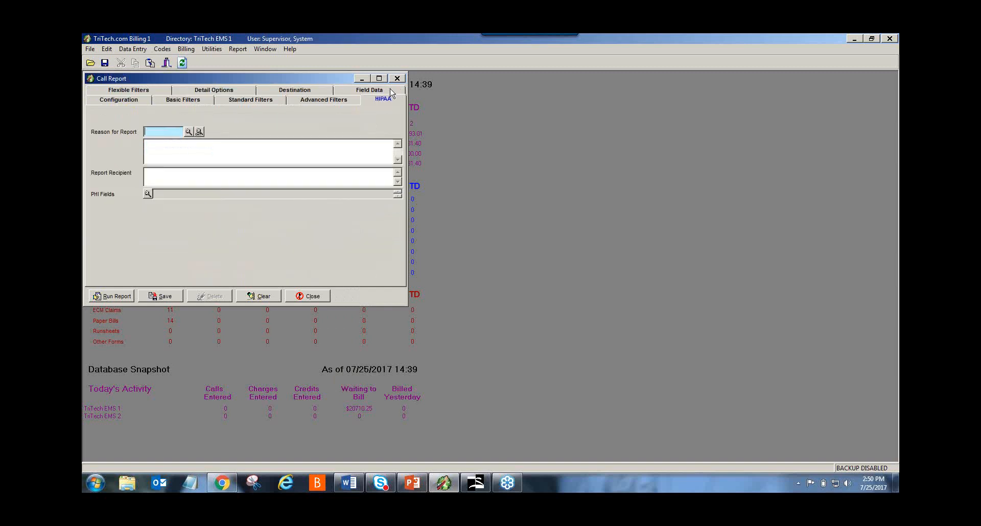
pyautogui.click(238, 155)
pyautogui.write('TPO')
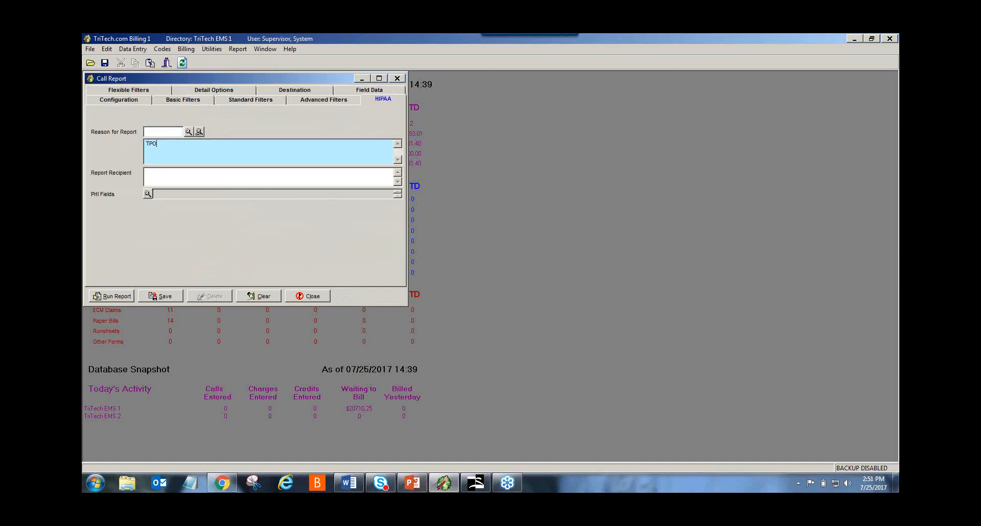
pyautogui.press('Tab')
pyautogui.write('Office Use')
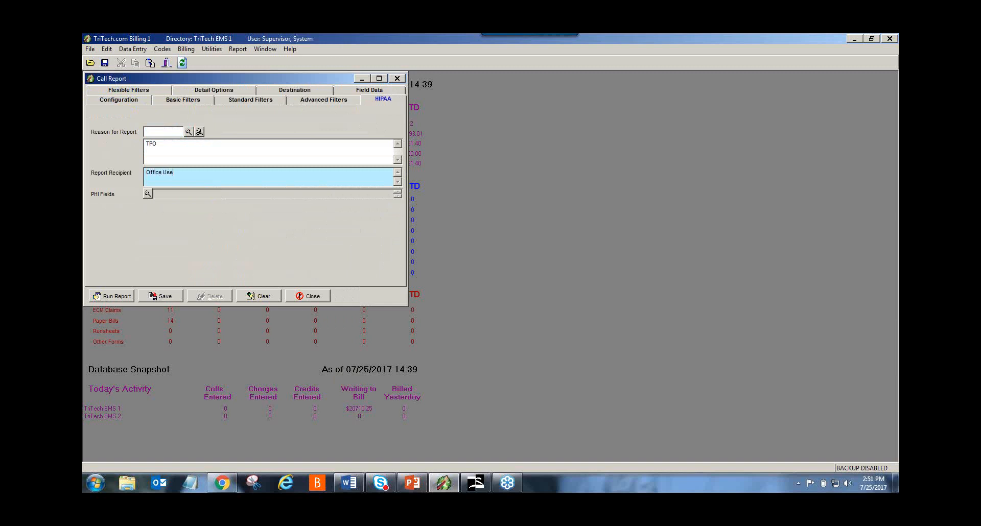
pyautogui.click(115, 296)
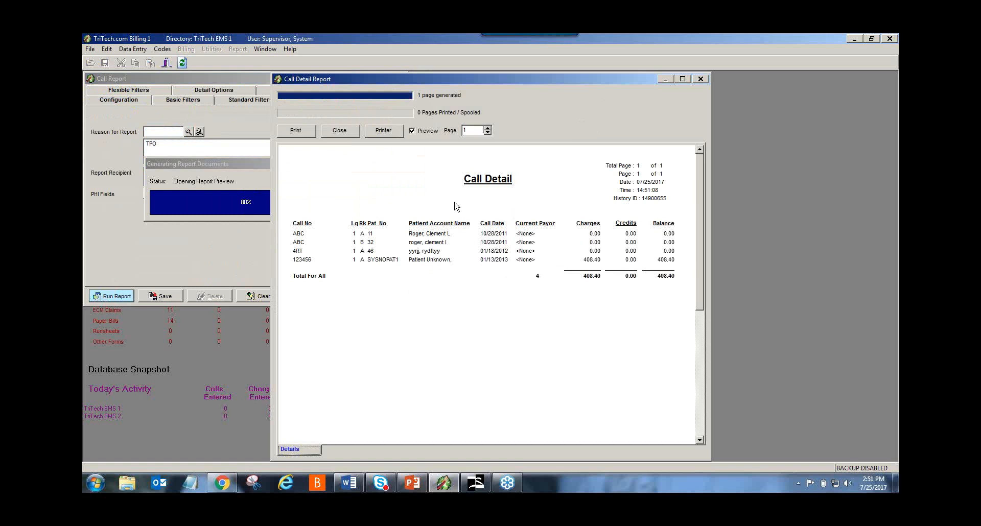
pyautogui.click(341, 131)
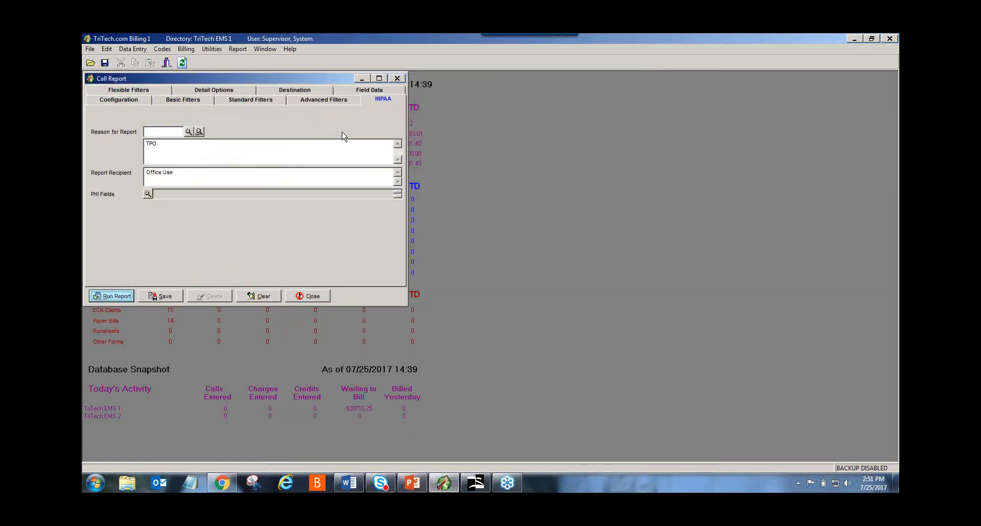
# - Limit the report to call dates from 01/01/2016 to 12/31/2016 and call balances above 0.00
pyautogui.click(182, 103)
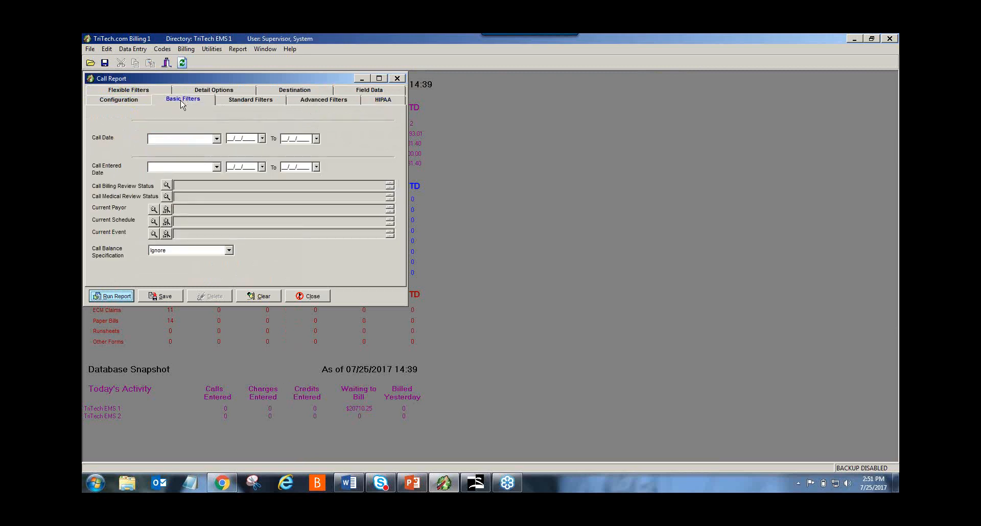
pyautogui.click(262, 139)
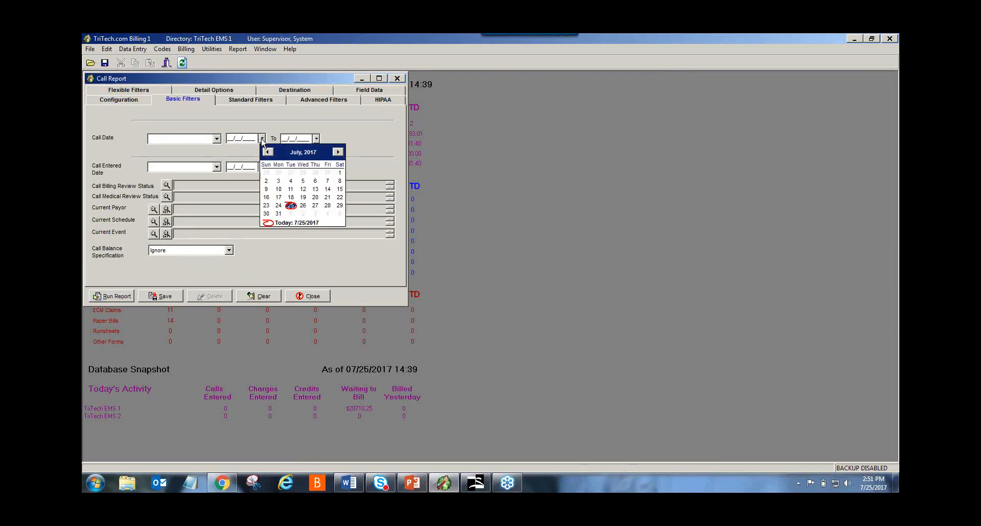
pyautogui.click(230, 139)
pyautogui.click(230, 139)
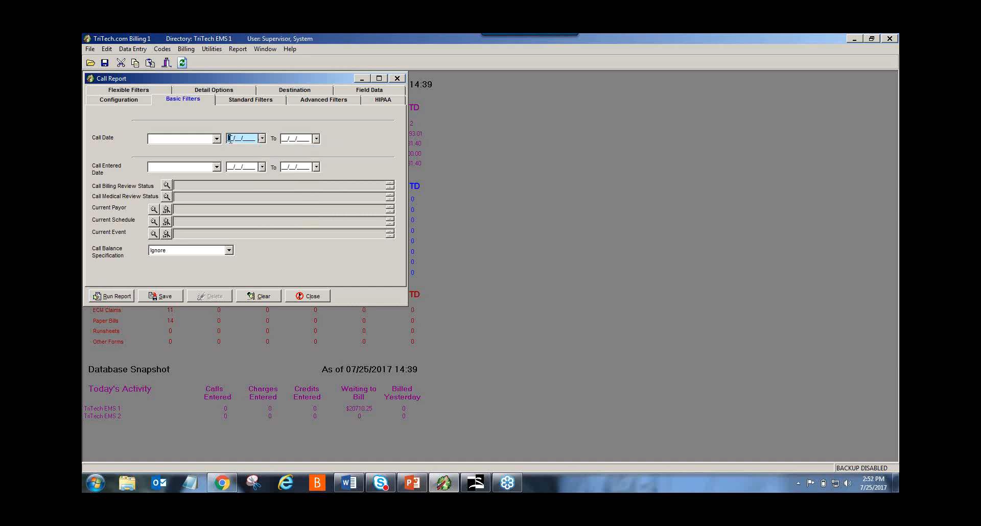
pyautogui.write('01012016')
pyautogui.press('Tab')
pyautogui.write('12/31/')
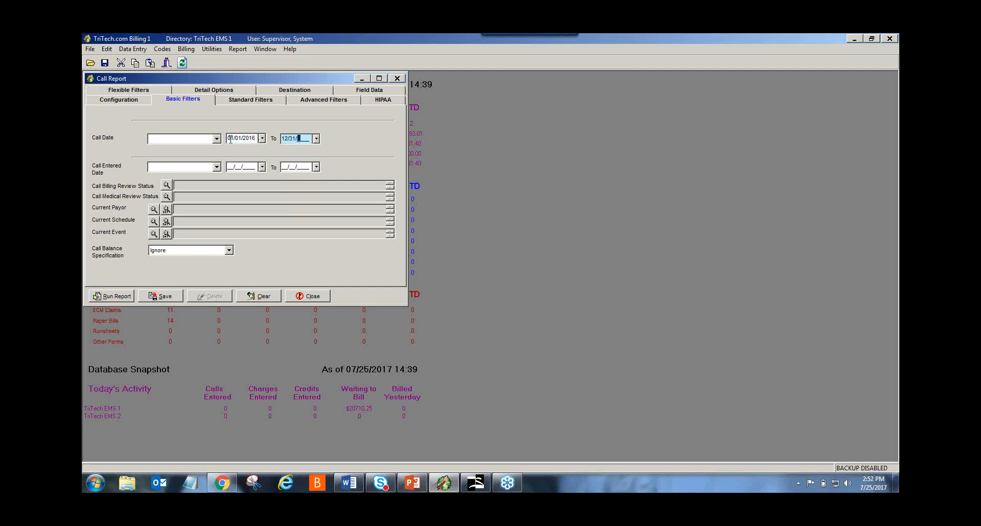
pyautogui.write('2016')
pyautogui.click(229, 251)
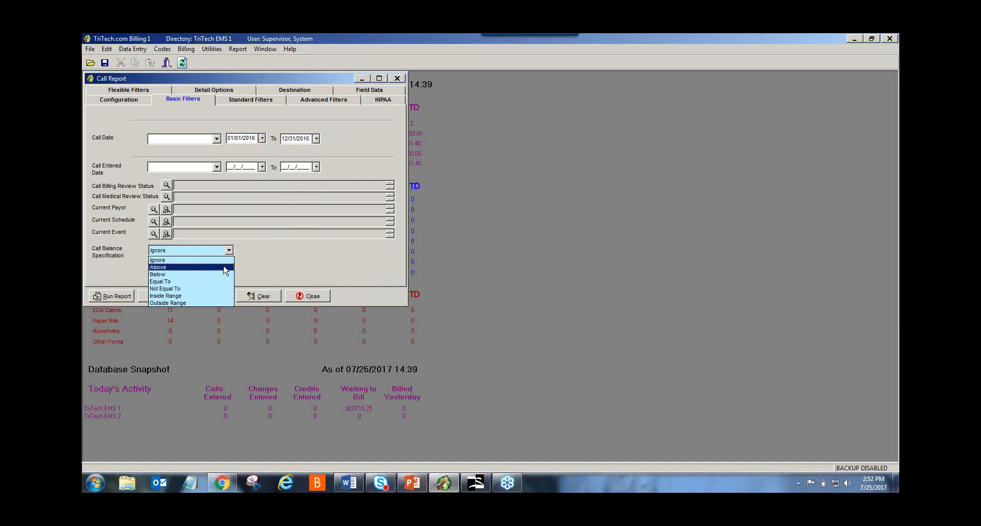
pyautogui.click(226, 267)
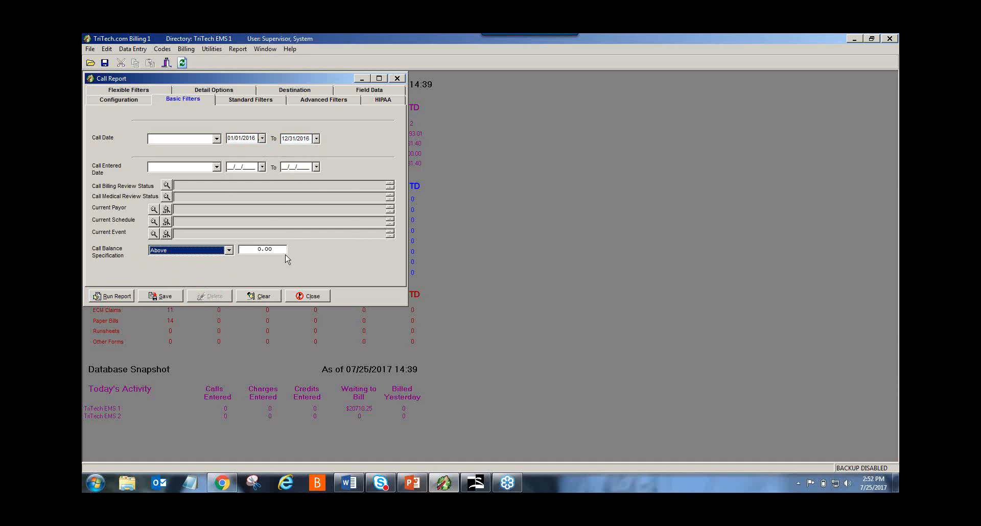
# - Change the first code field filter to Pick Up Location and include only BETHESDA Nursing Home
pyautogui.click(147, 92)
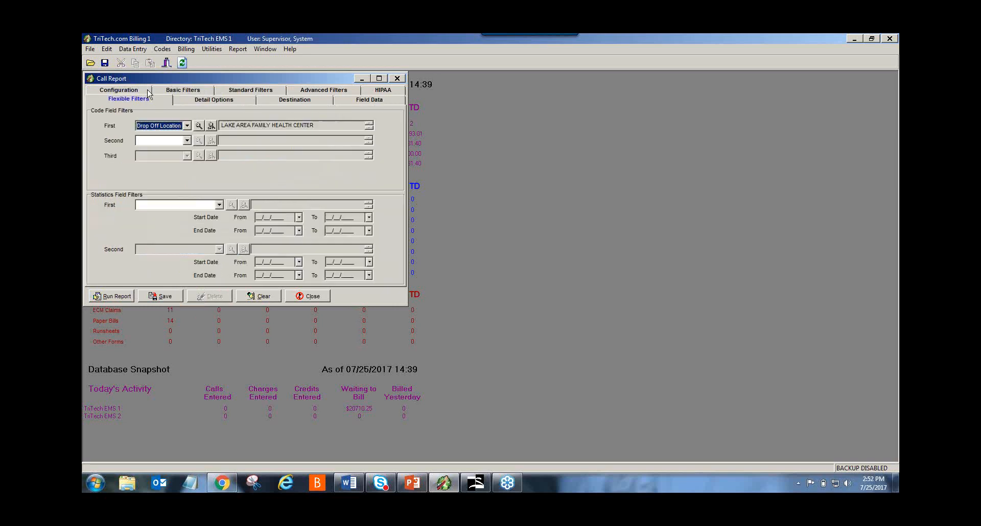
pyautogui.click(187, 127)
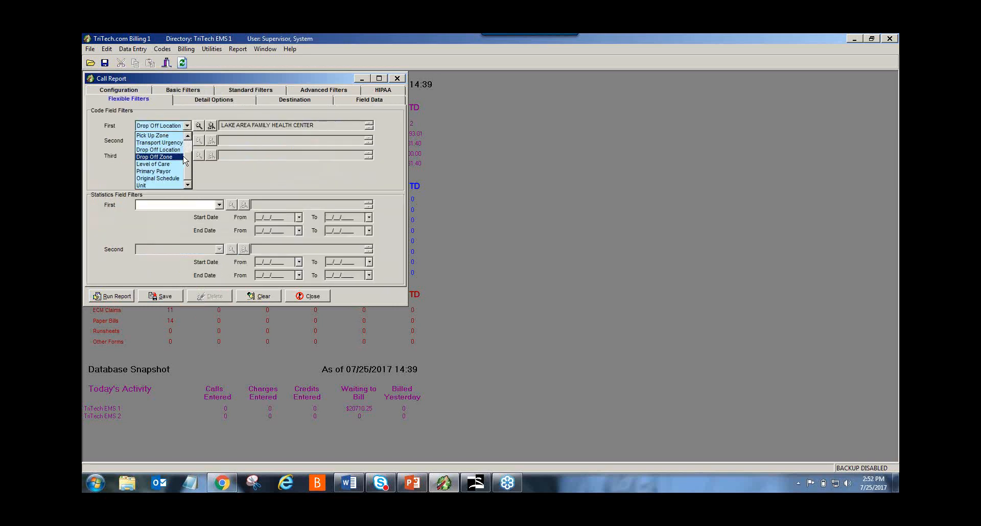
pyautogui.scroll(1, 186, 145)
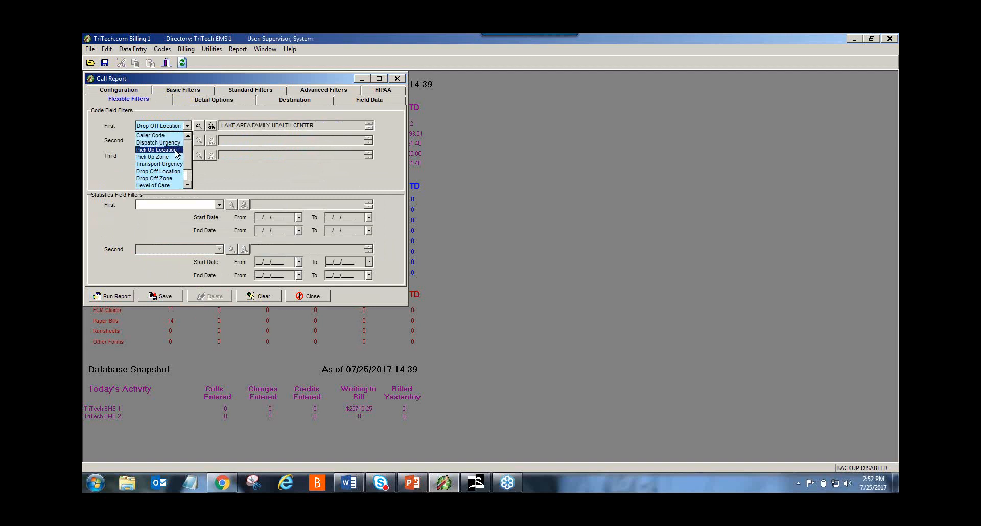
pyautogui.click(175, 151)
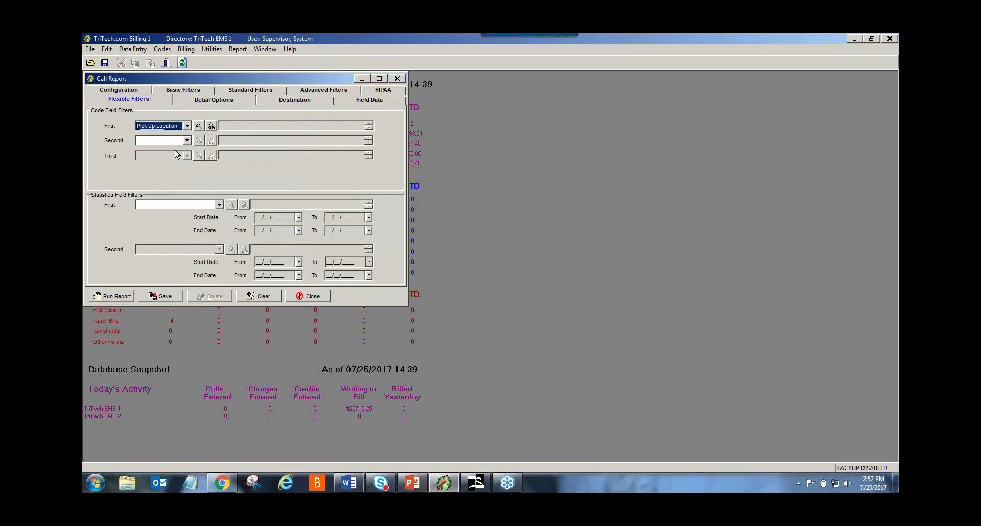
pyautogui.click(199, 127)
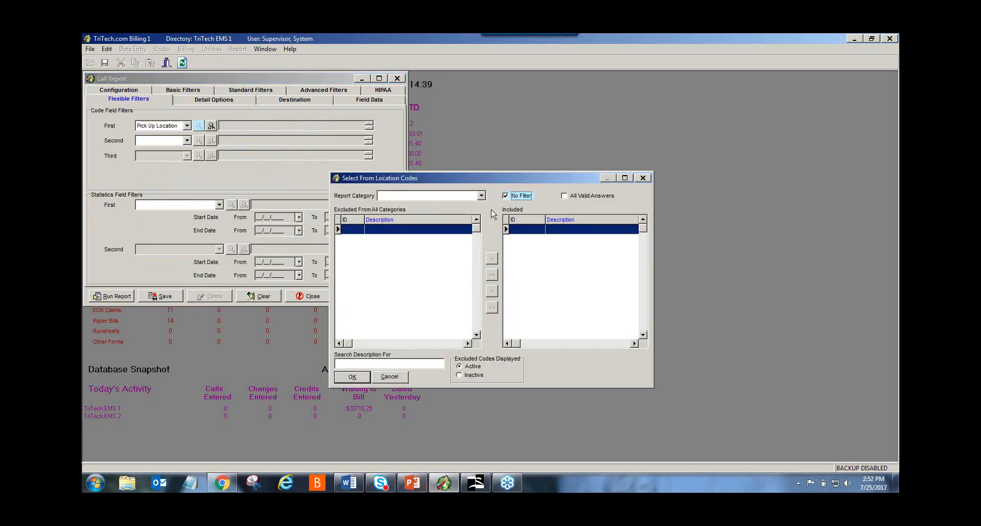
pyautogui.click(505, 196)
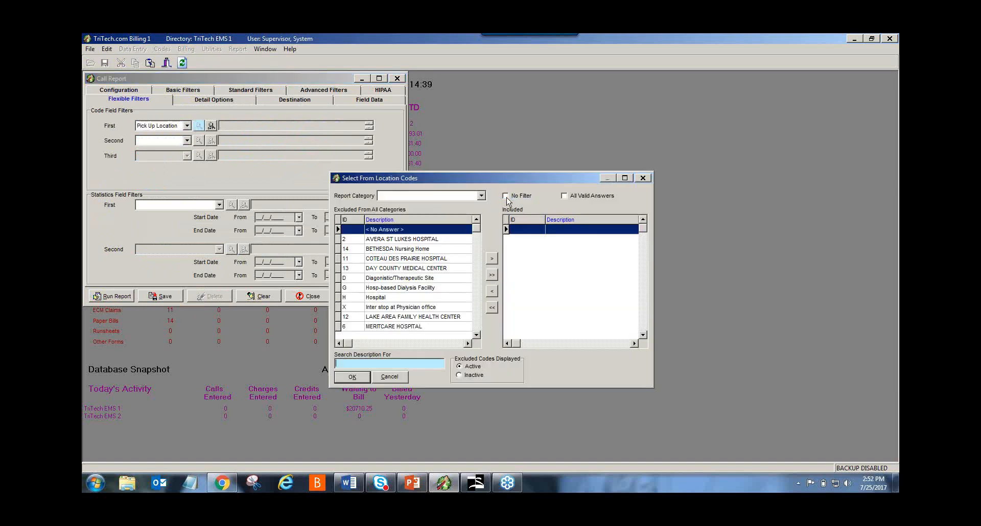
pyautogui.click(405, 250)
pyautogui.click(491, 259)
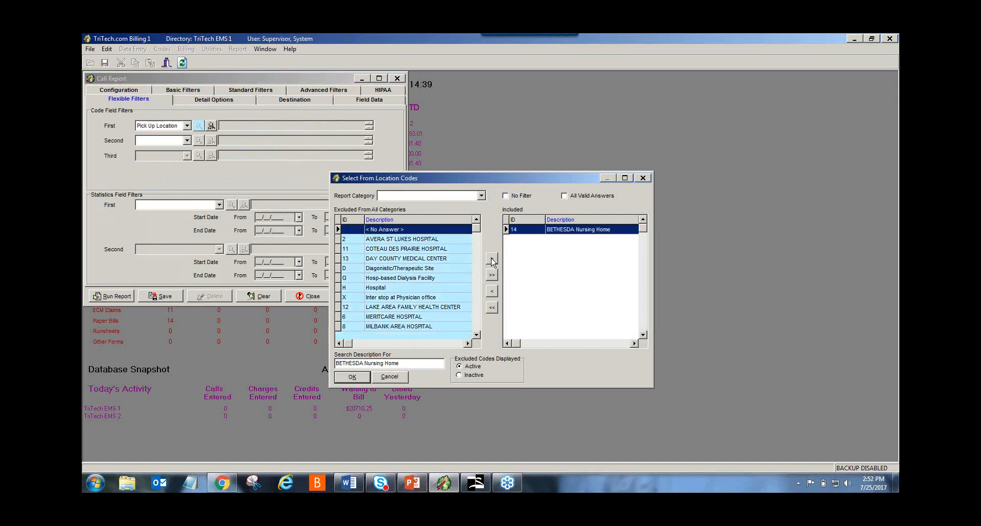
pyautogui.click(354, 380)
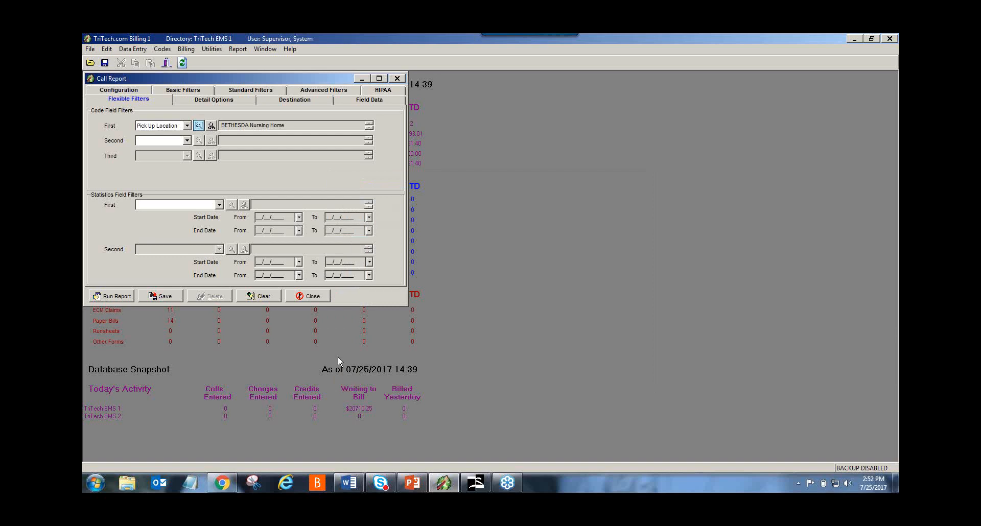
# - Preview the call report with the nursing home pick-up filter, and switch to the PowerPoint presentation
pyautogui.click(391, 90)
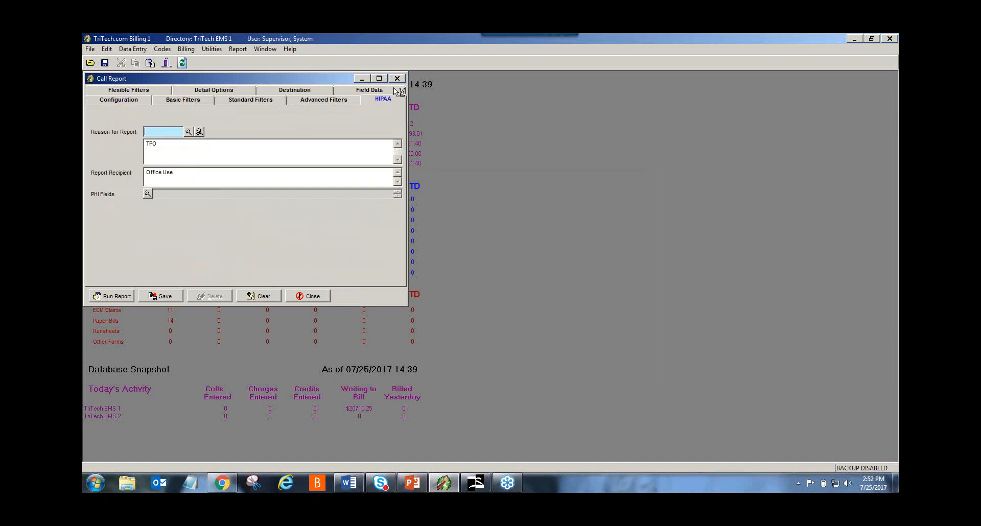
pyautogui.click(115, 296)
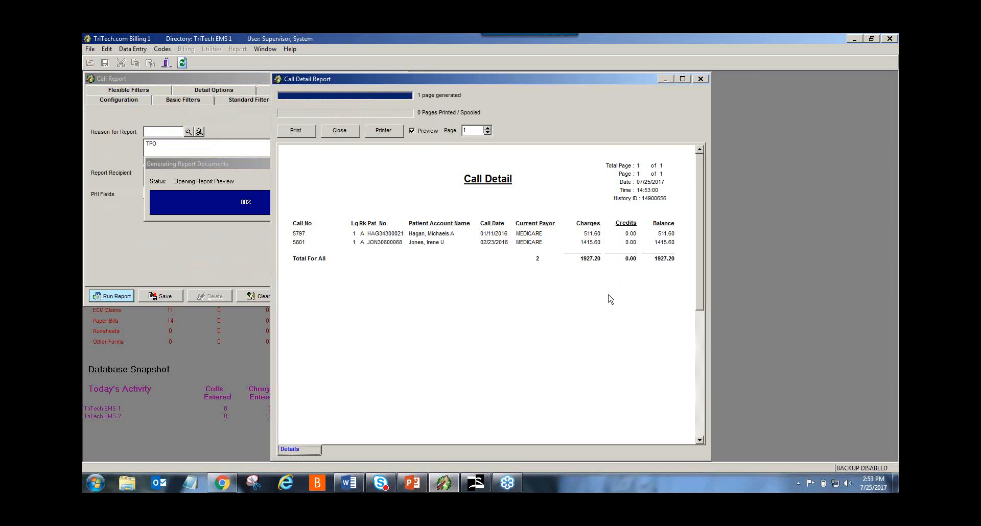
pyautogui.click(339, 131)
pyautogui.click(412, 483)
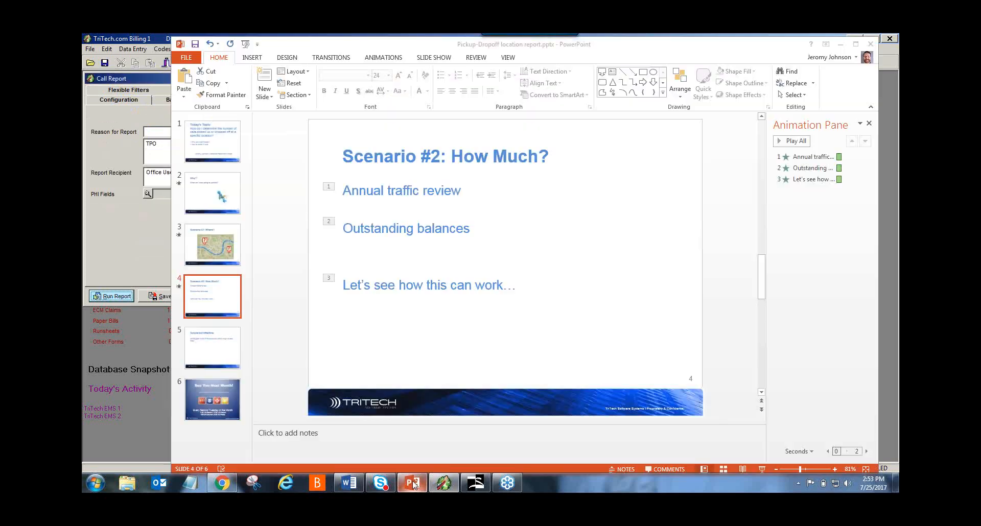